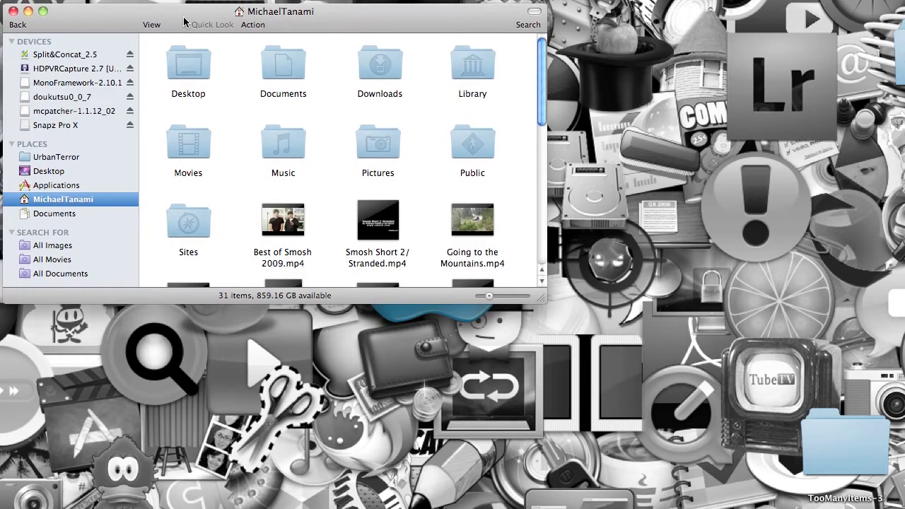
- Open the minecraft folder inside the home folder's Library/Application Support and widen the window slightly
left_click(74, 174)
left_click(75, 200)
left_click_drag(138, 46, 466, 265)
left_click(479, 115)
double_click(433, 64)
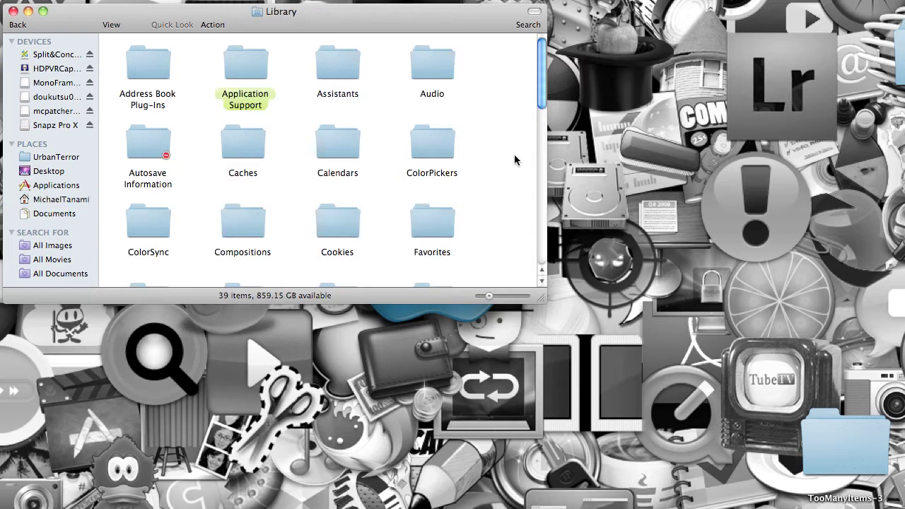
double_click(243, 66)
double_click(243, 66)
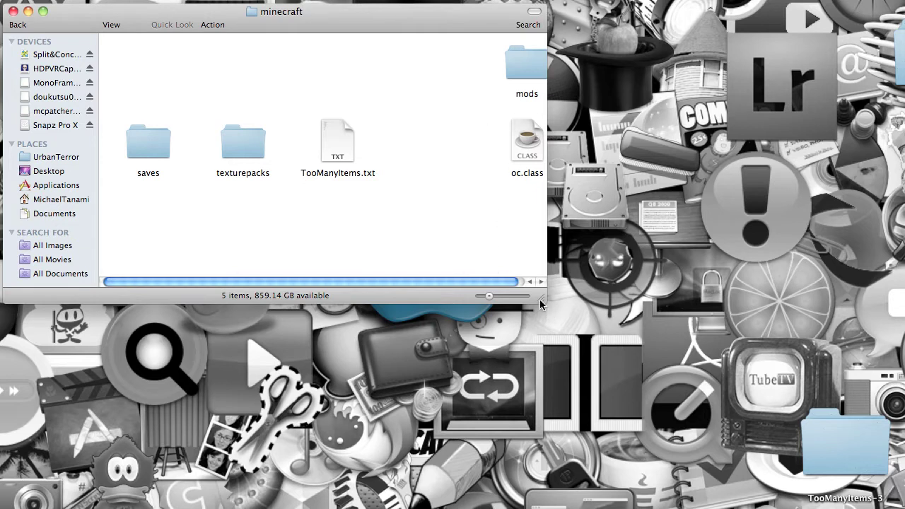
left_click_drag(539, 298, 562, 298)
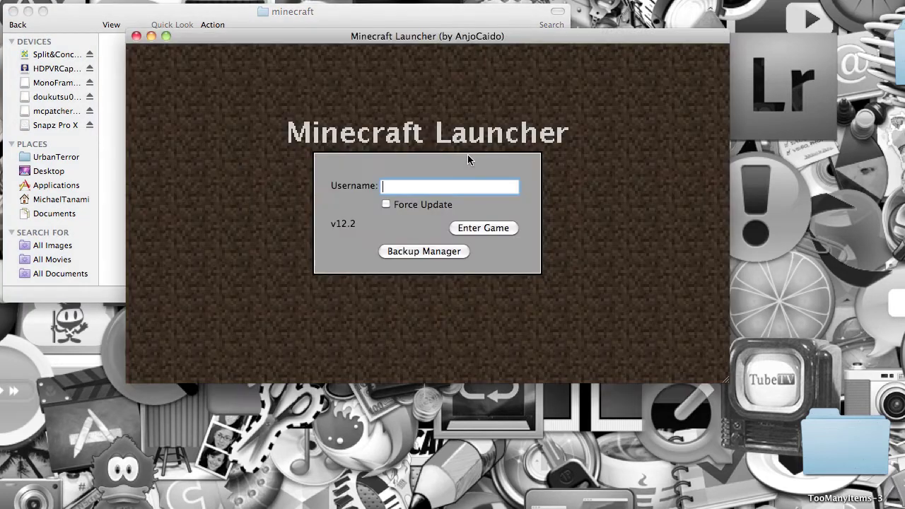
- Enter the username in the Minecraft Launcher, start the game to download its files, and close it at the main menu
type("Mich")
key("BackSpace")
type("haeL")
left_click(495, 229)
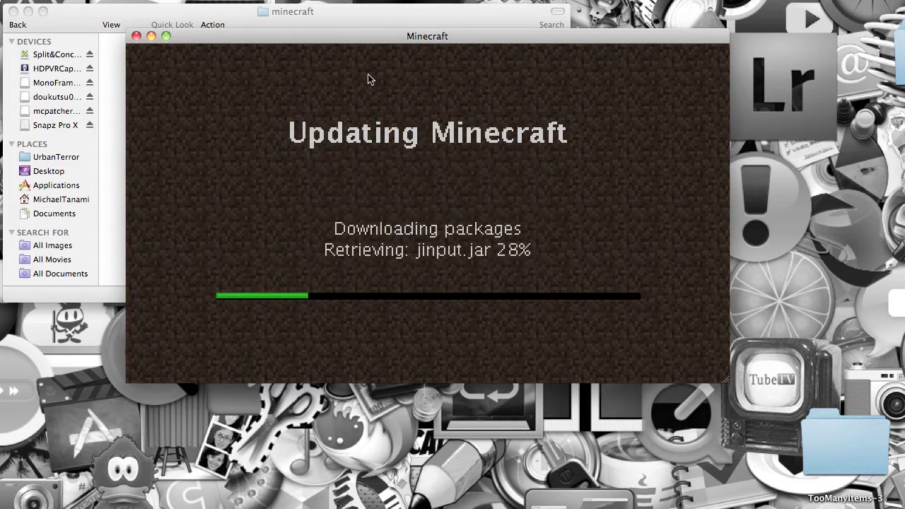
left_click_drag(369, 35, 513, 192)
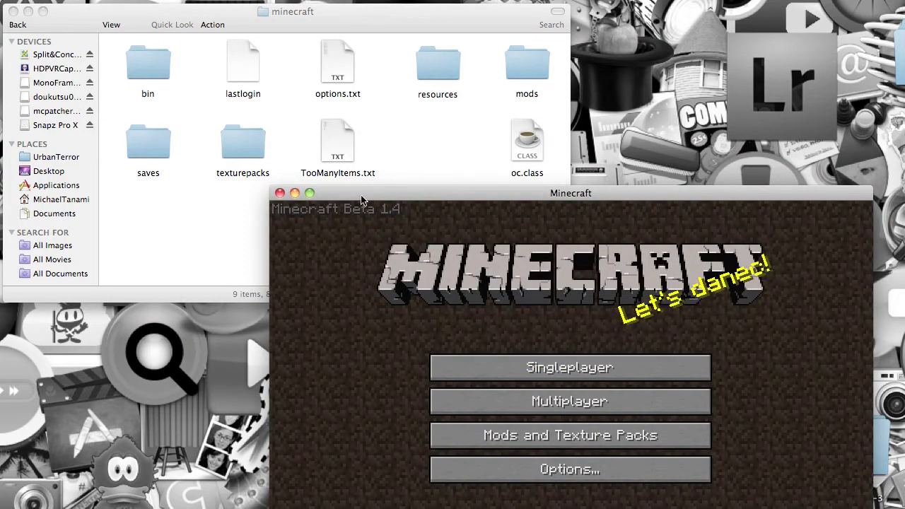
left_click(280, 193)
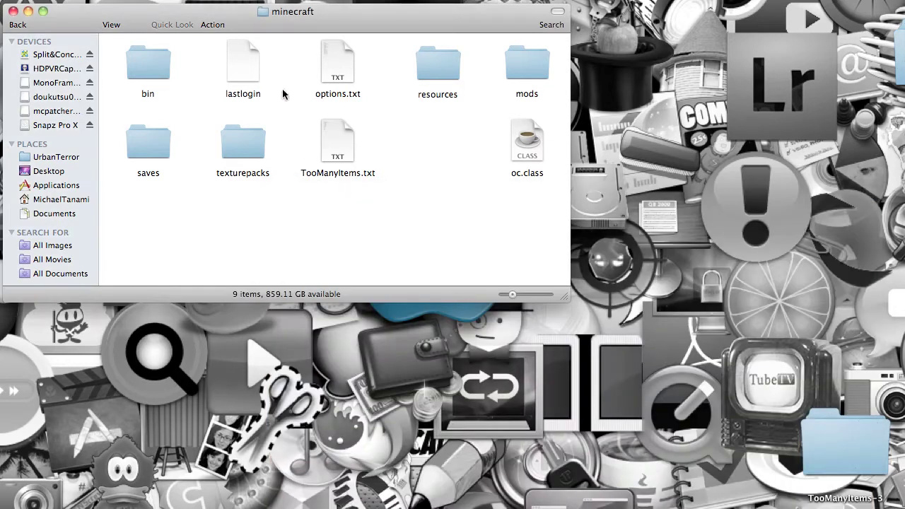
- Extract minecraft.jar in the bin folder with Archive Utility and place the extracted minecraft folder beside the natives folder
double_click(152, 65)
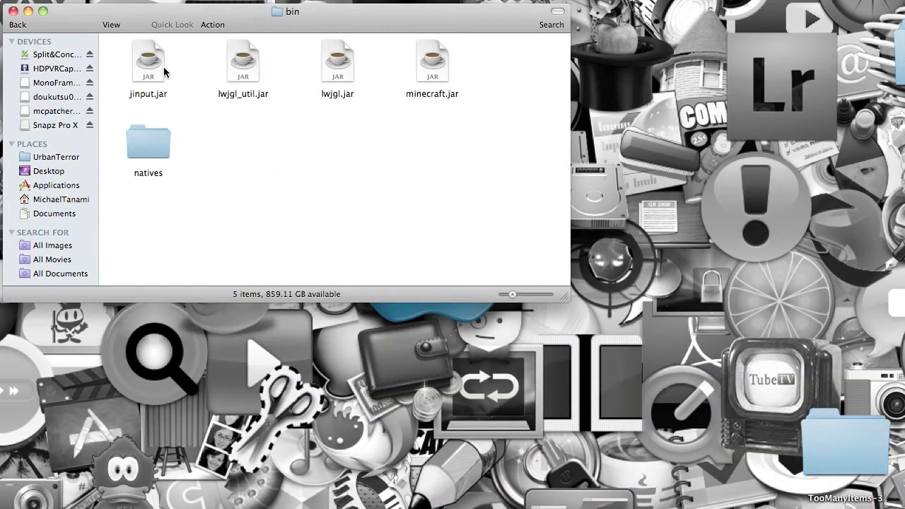
left_click_drag(104, 56, 473, 201)
left_click(473, 201)
right_click(436, 67)
mouse_move(502, 86)
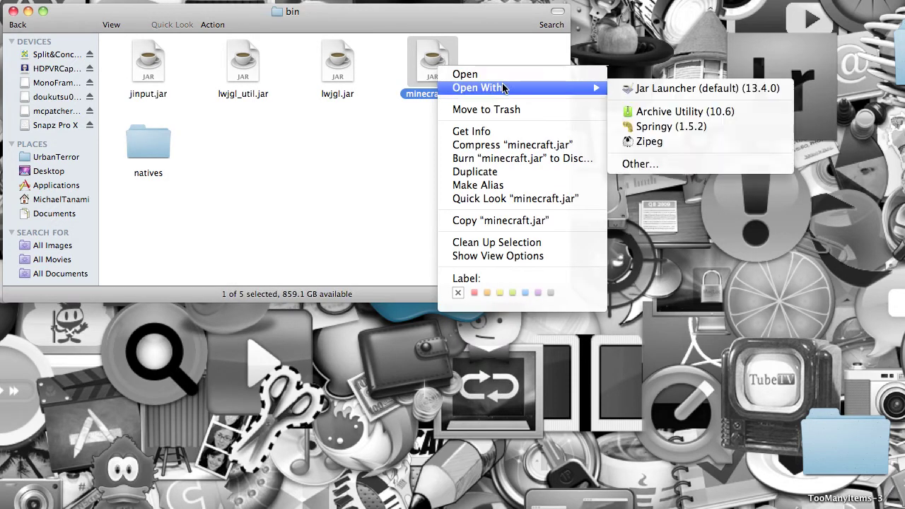
left_click(669, 112)
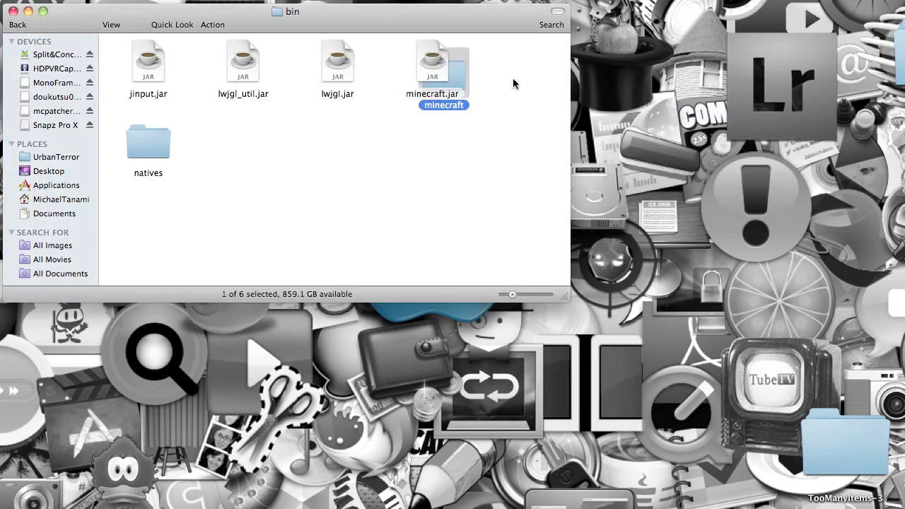
left_click_drag(461, 74, 236, 139)
left_click(304, 92)
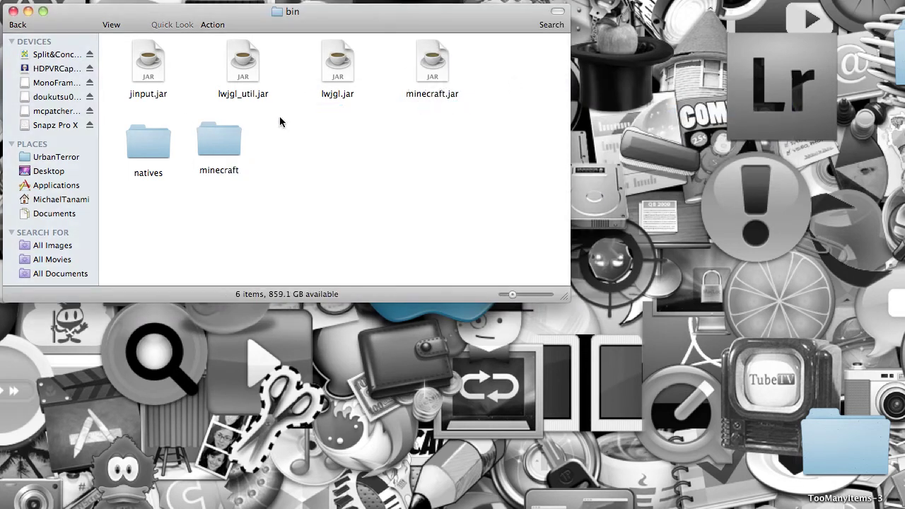
right_click(436, 80)
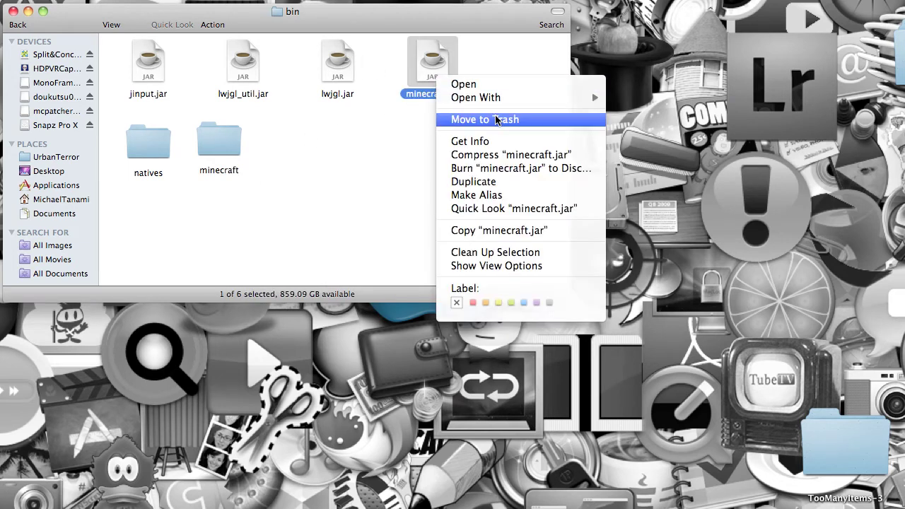
mouse_move(571, 98)
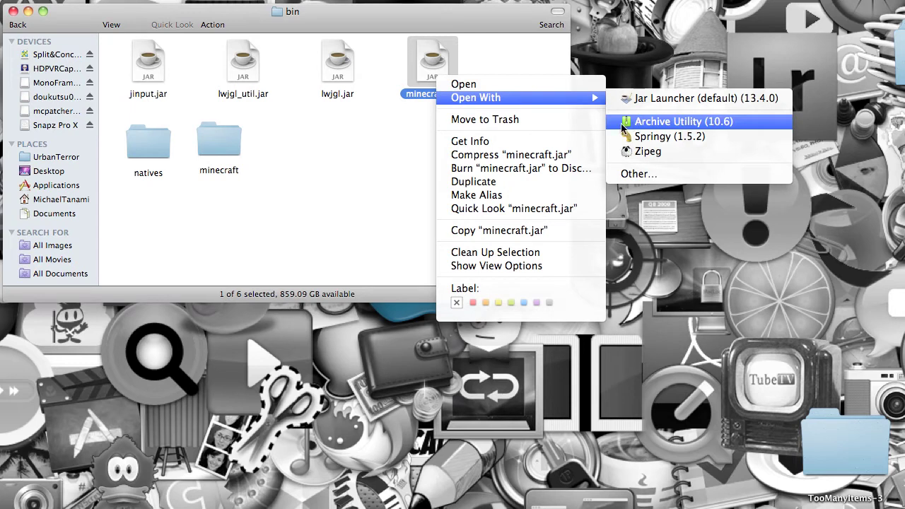
left_click(388, 177)
left_click(388, 177)
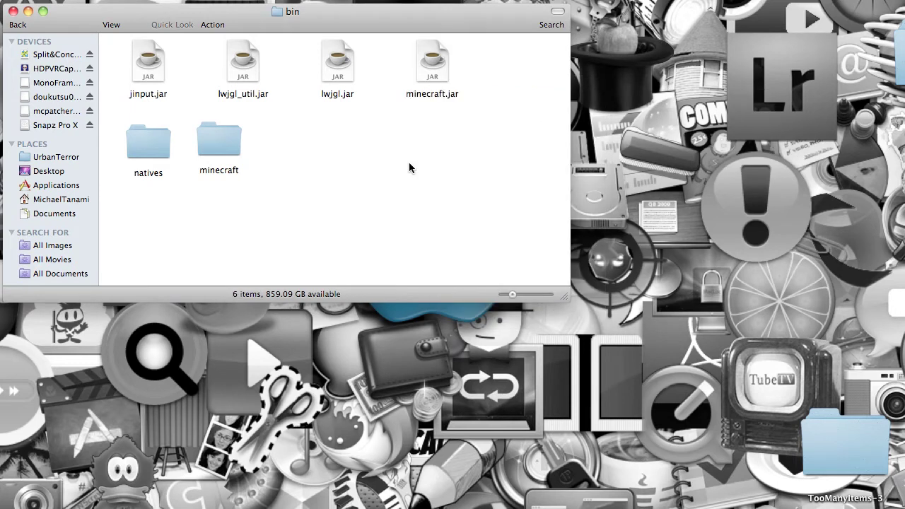
left_click(230, 128)
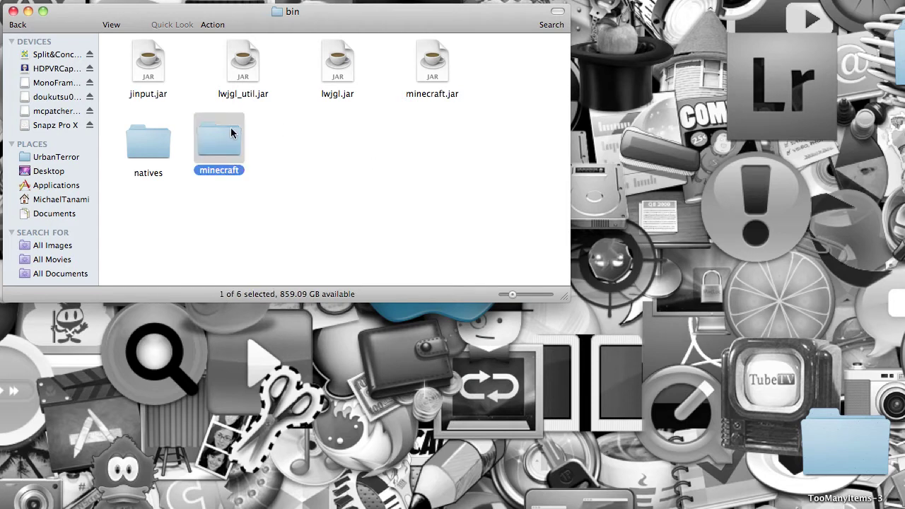
key("Return")
left_click(263, 130)
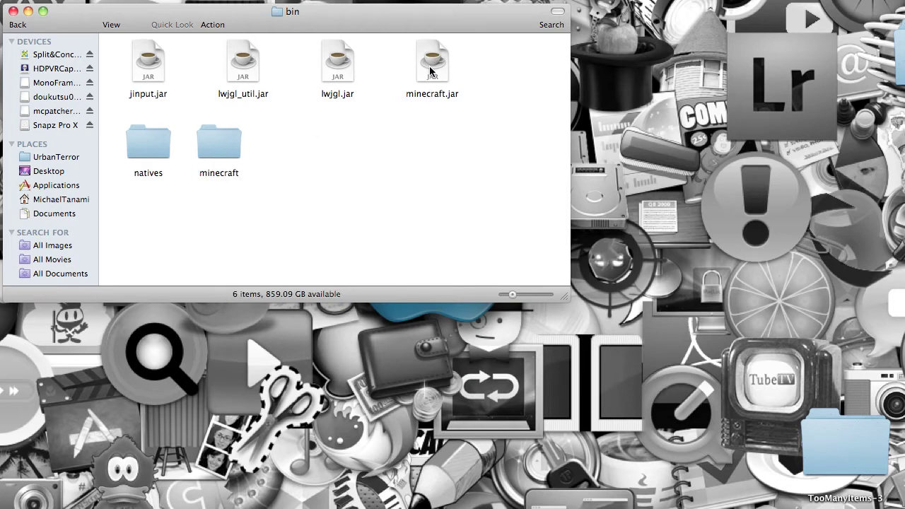
- Delete the original minecraft.jar file and rename the extracted minecraft folder as minecraft.jar through its info window
left_click_drag(429, 68, 537, 283)
key("super+BackSpace")
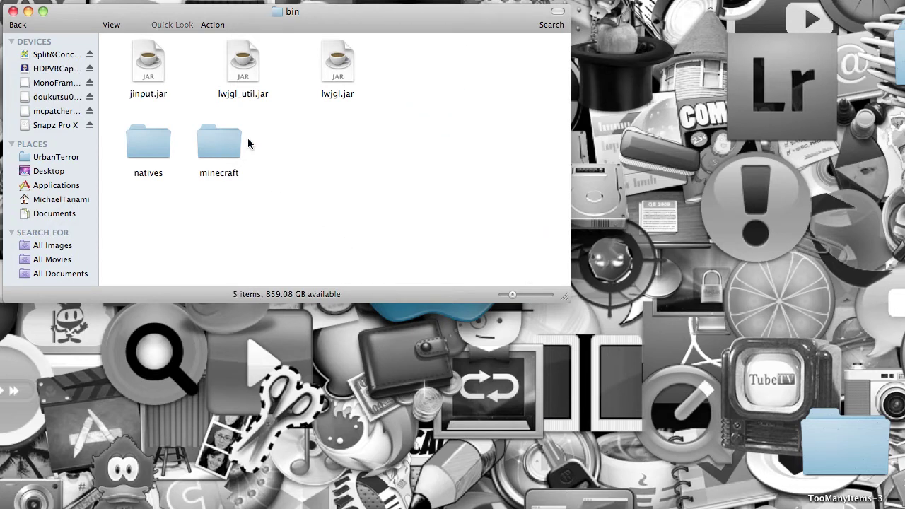
right_click(205, 130)
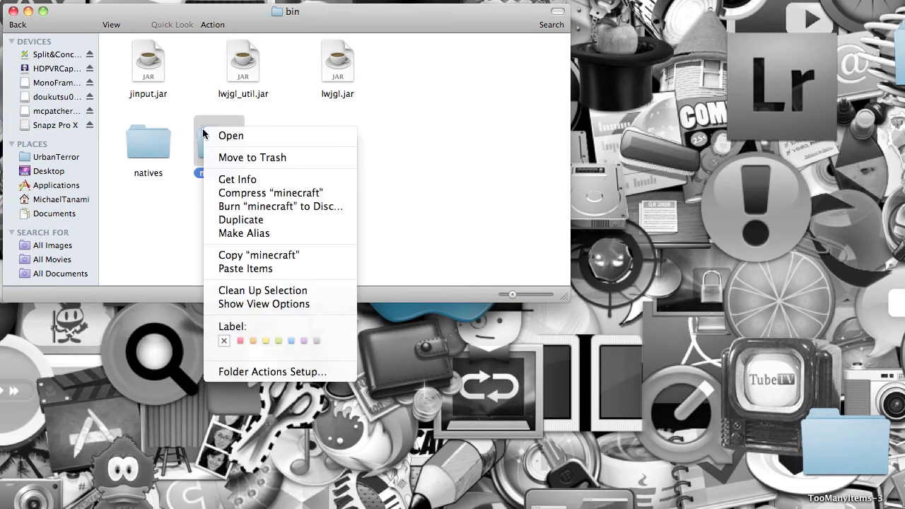
left_click(219, 178)
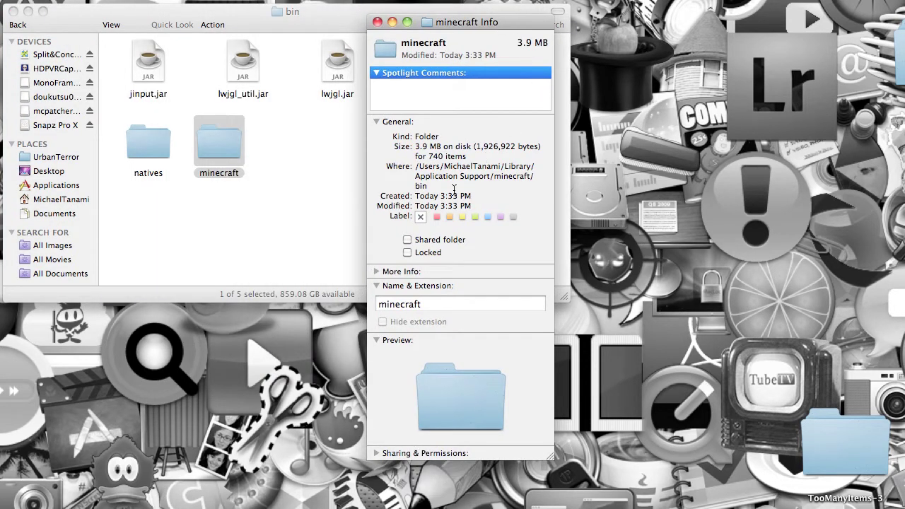
left_click(468, 308)
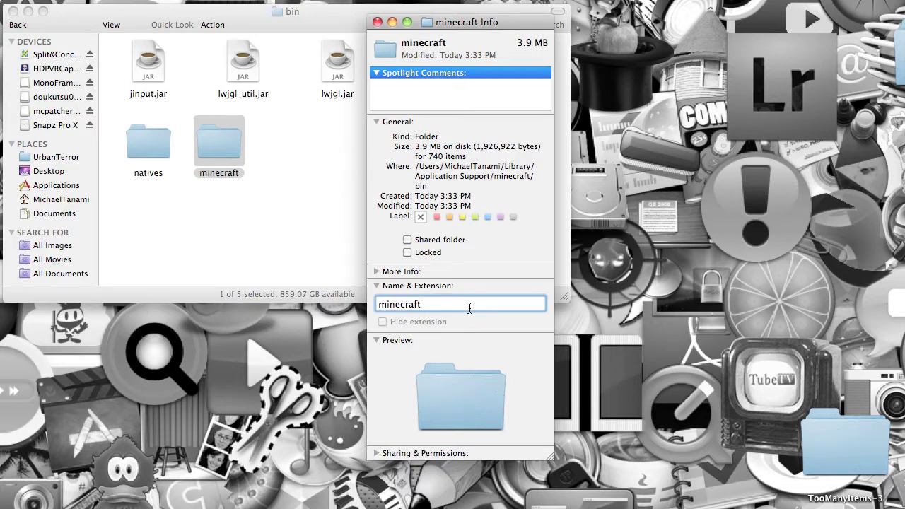
type(".jar")
key("Return")
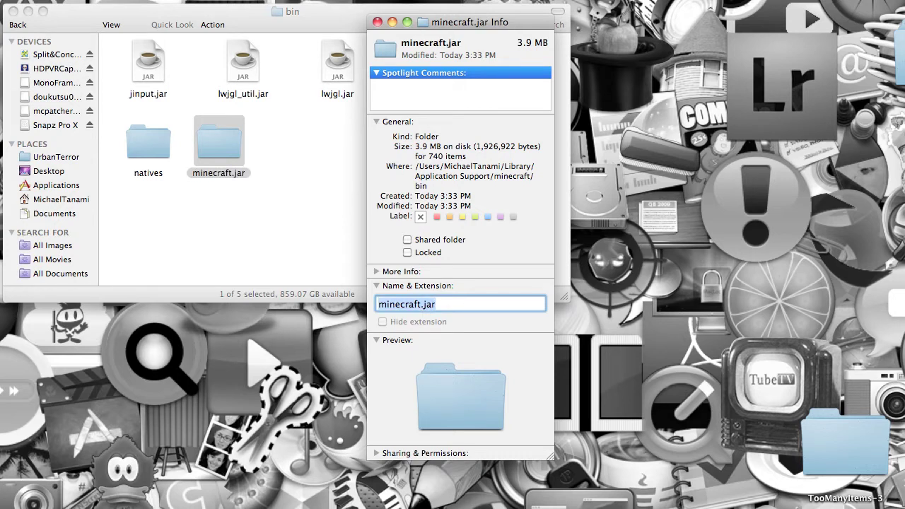
left_click(376, 22)
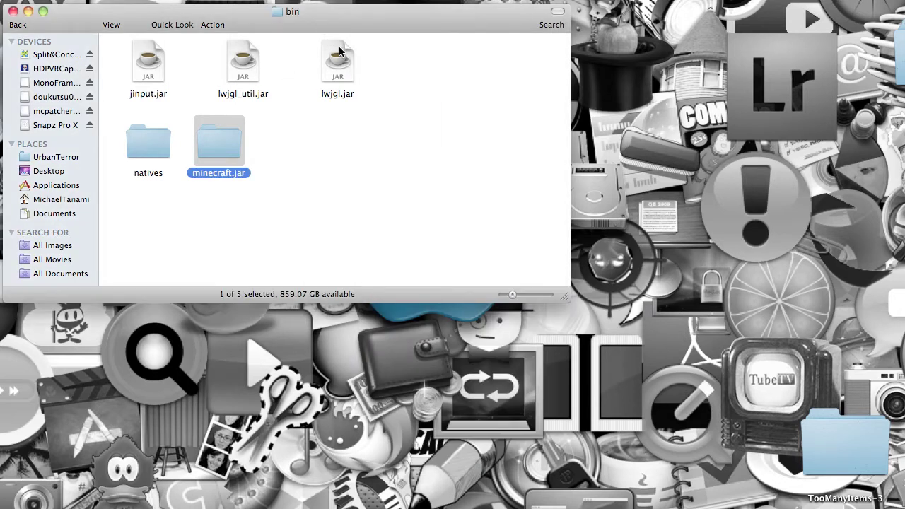
left_click(353, 67)
left_click(406, 108)
- Copy all files except readme.txt from the TooManyItems-3 folder on the desktop and close that folder's window
double_click(885, 466)
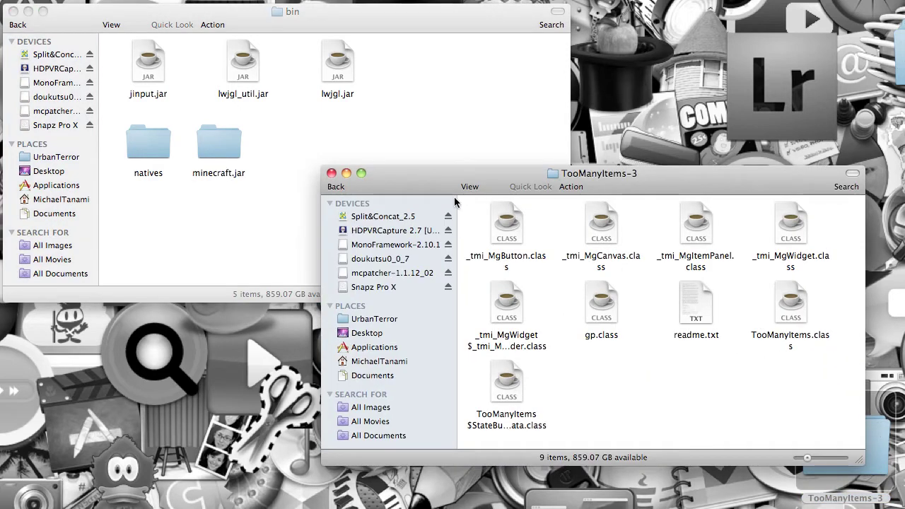
left_click_drag(458, 198, 863, 444)
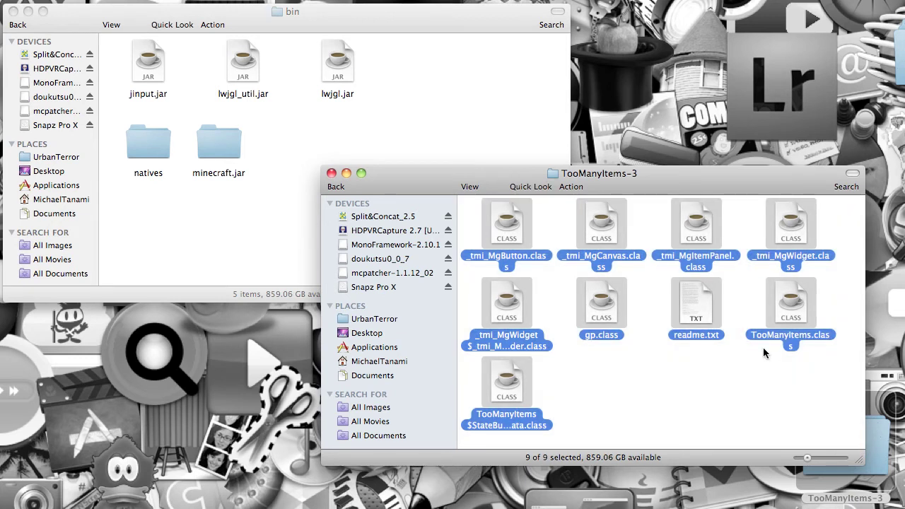
left_click(692, 304, "super")
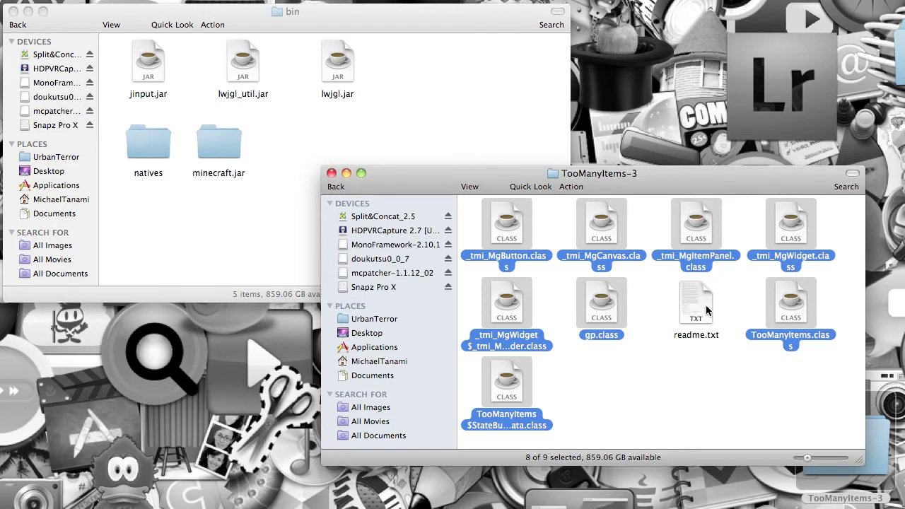
right_click(604, 317)
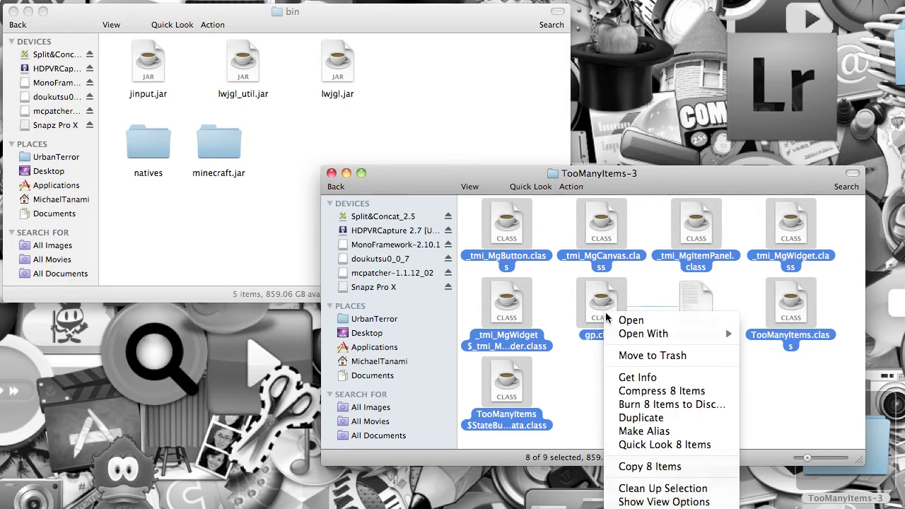
left_click(701, 477)
left_click(680, 380)
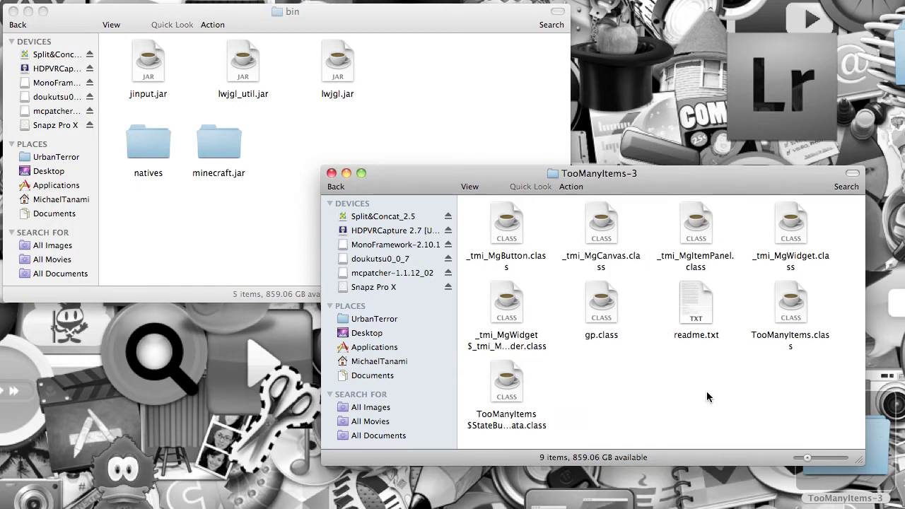
left_click(330, 173)
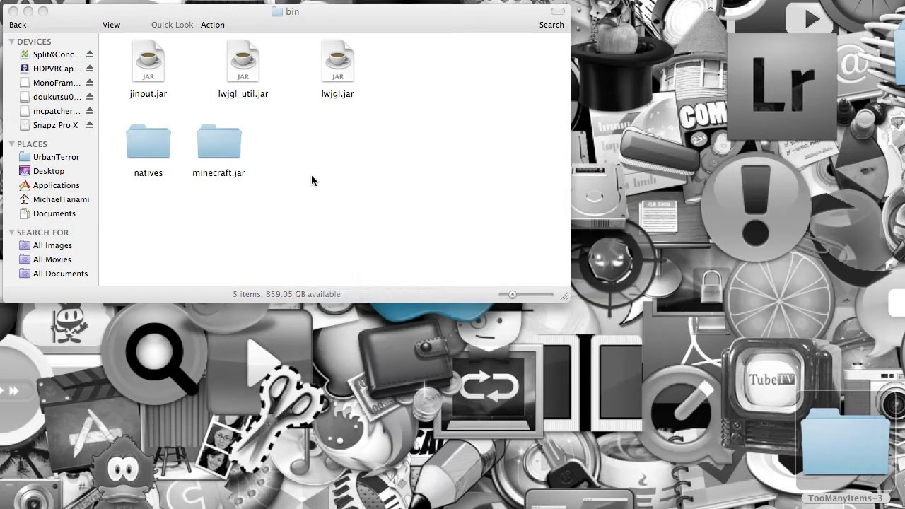
- Paste the copied mod files into the minecraft.jar folder, replacing the existing gp.class
double_click(209, 143)
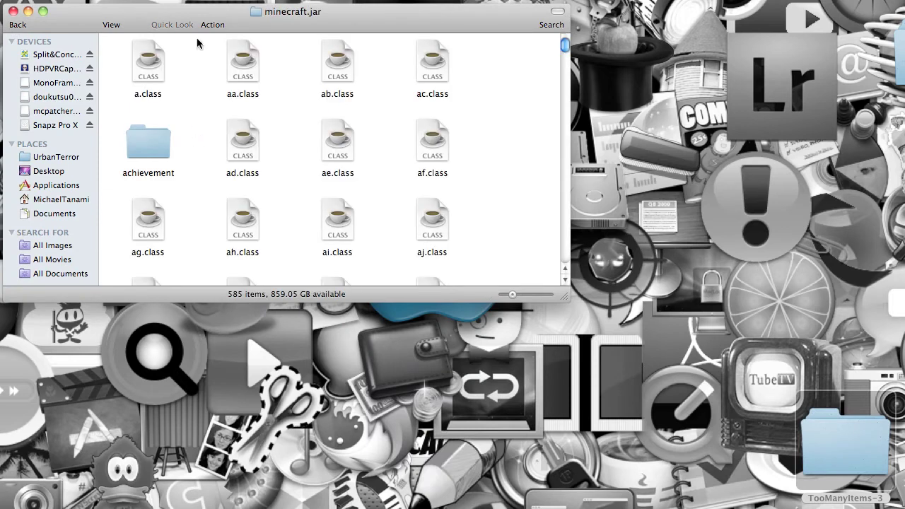
left_click(212, 25)
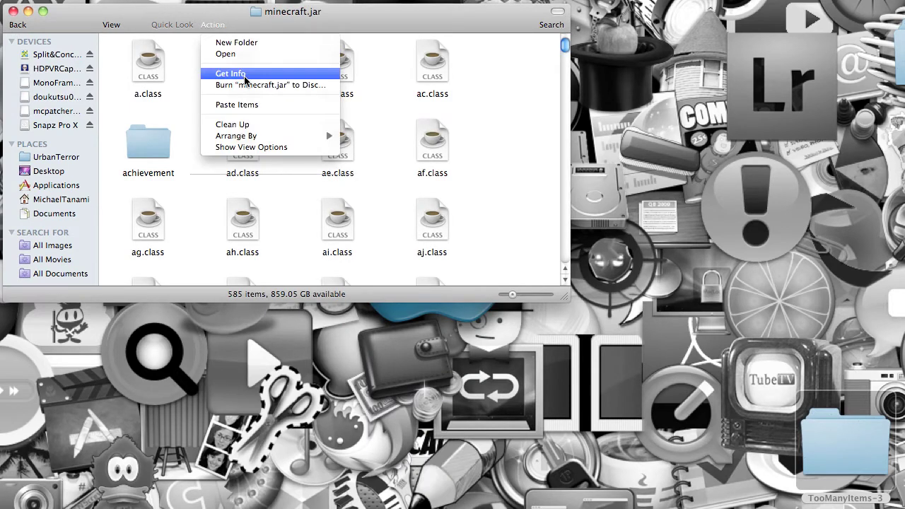
left_click(254, 105)
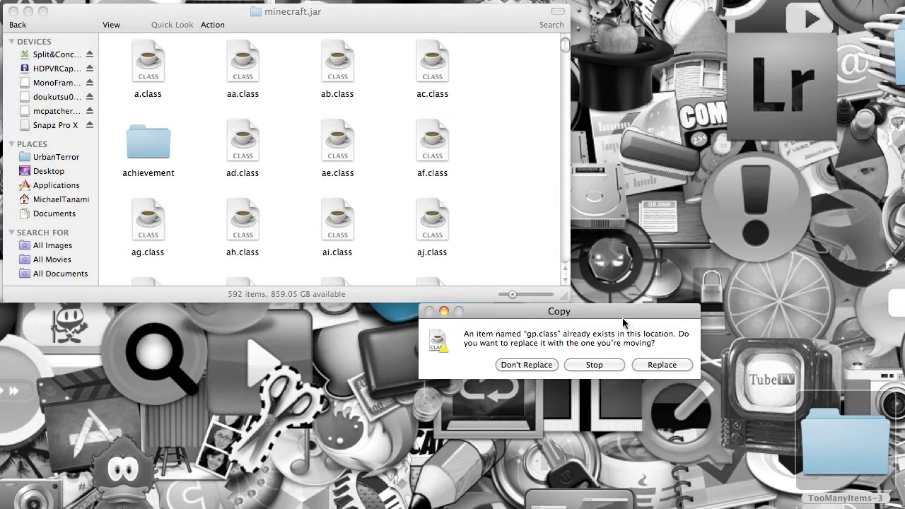
left_click_drag(621, 316, 596, 319)
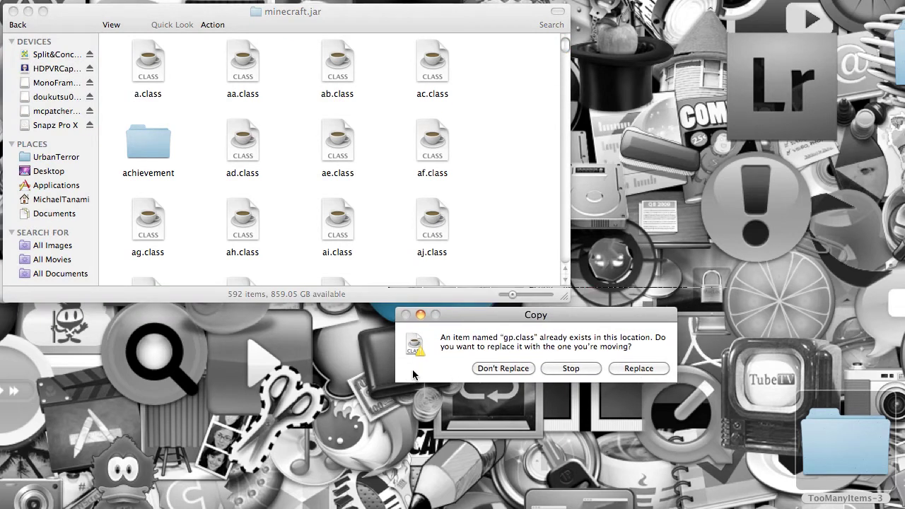
left_click(627, 368)
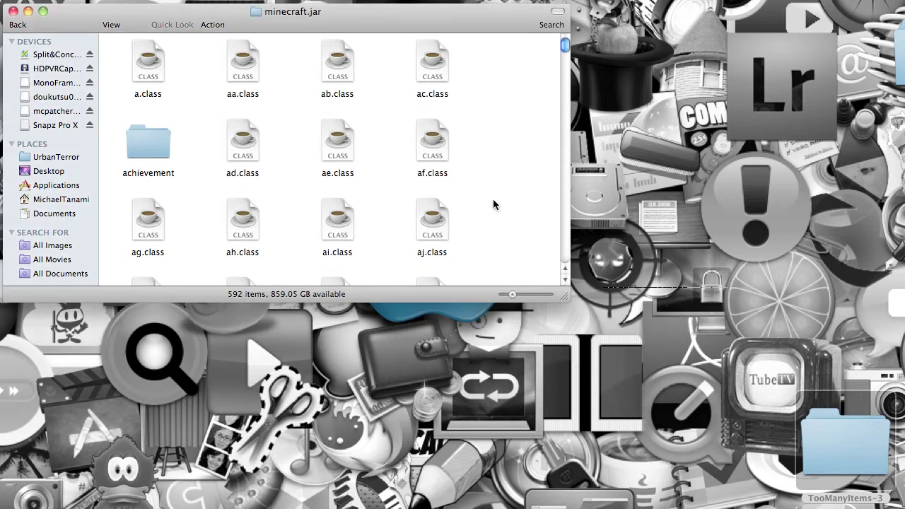
- Delete the META-INF folder from the minecraft.jar folder
left_click_drag(567, 298, 509, 302)
scroll(343, 176, "down", 5)
scroll(344, 178, "up", 5)
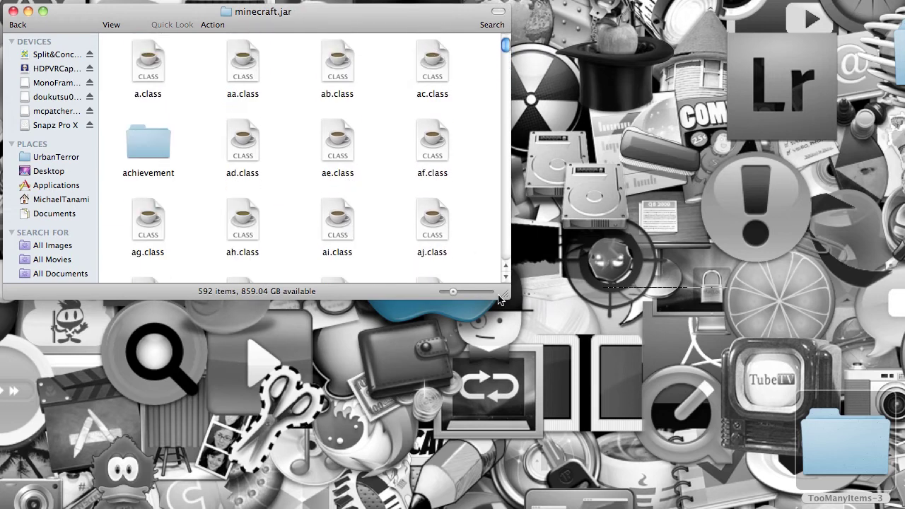
scroll(211, 174, "down", 10)
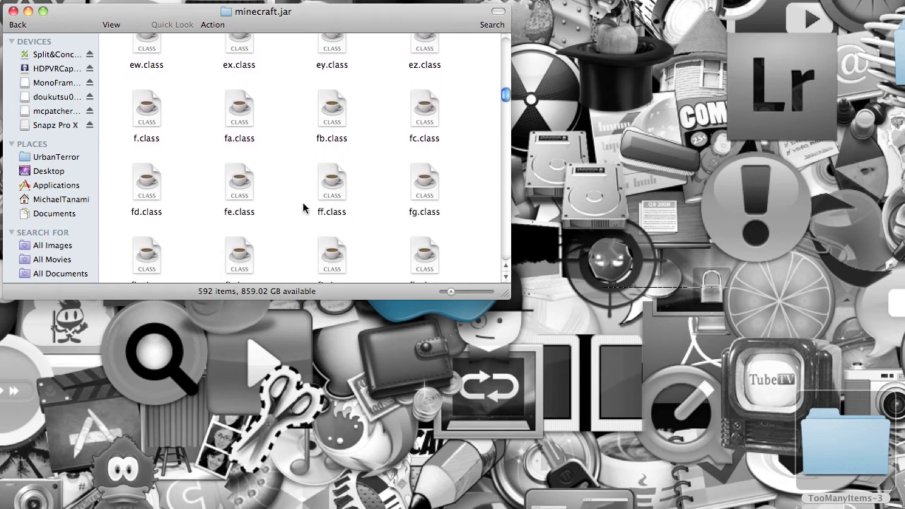
scroll(302, 208, "down", 15)
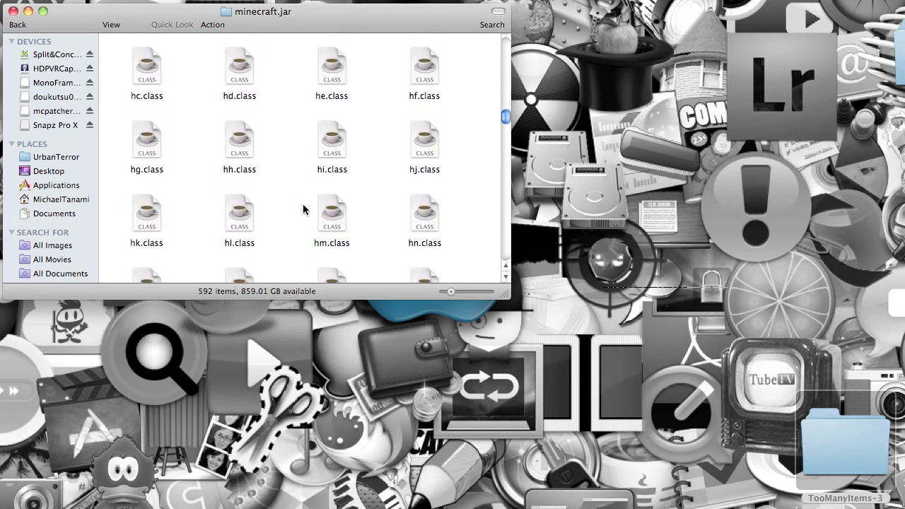
scroll(302, 207, "down", 15)
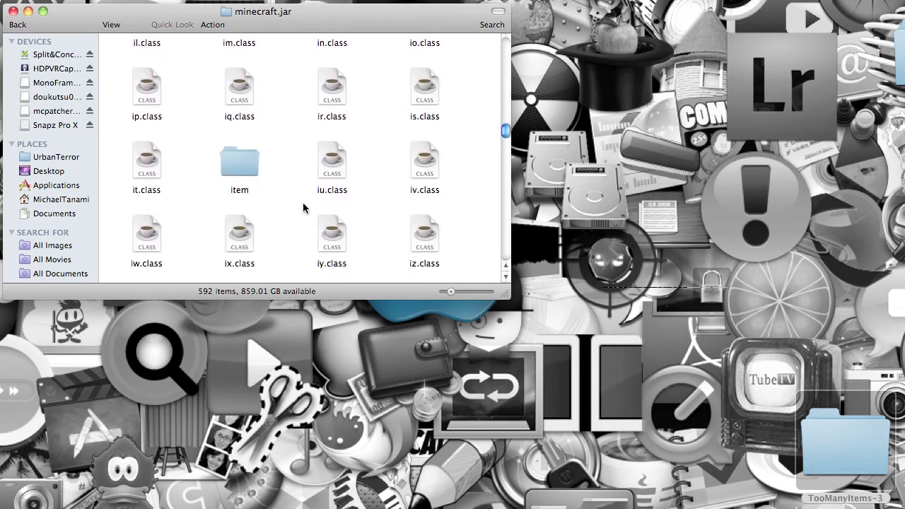
scroll(302, 207, "down", 15)
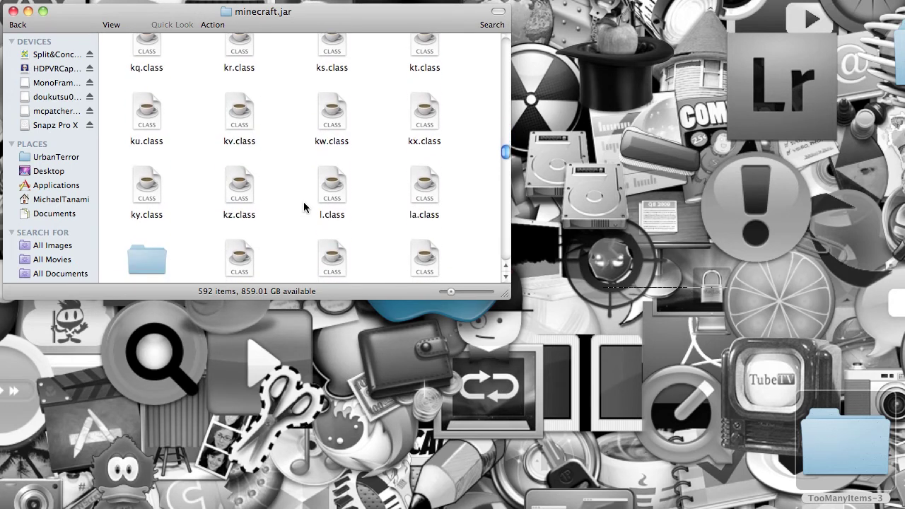
scroll(303, 207, "down", 5)
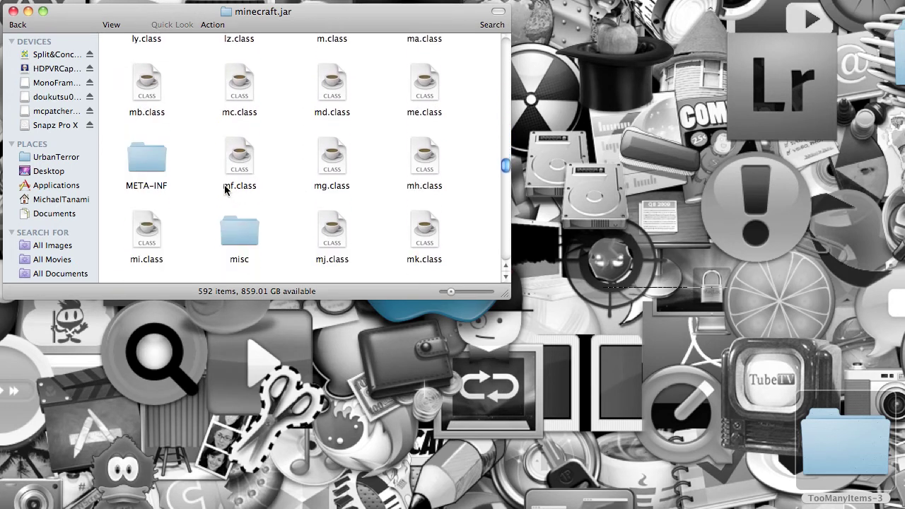
left_click_drag(163, 163, 258, 233)
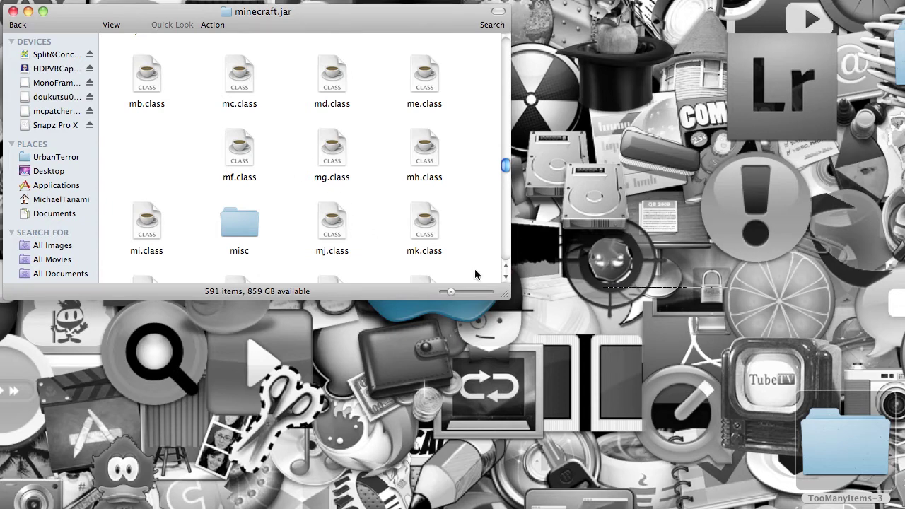
left_click_drag(506, 296, 476, 297)
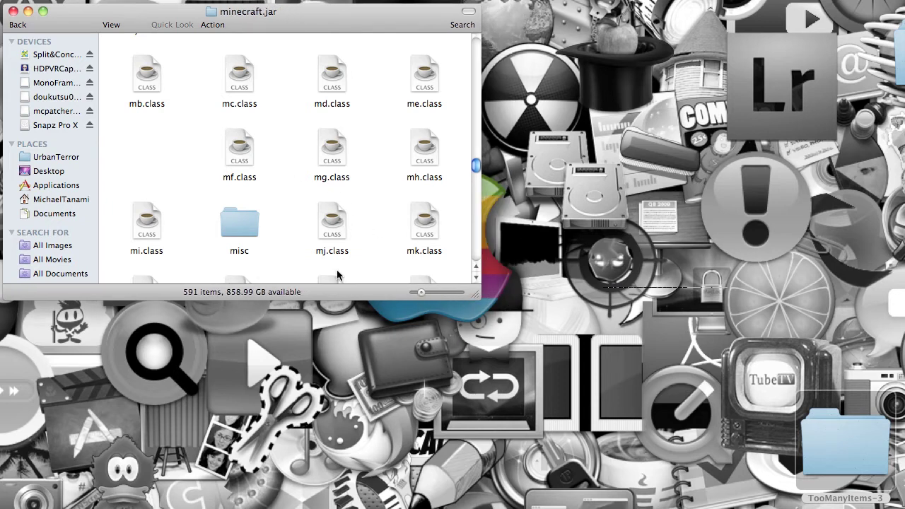
scroll(252, 202, "up", 20)
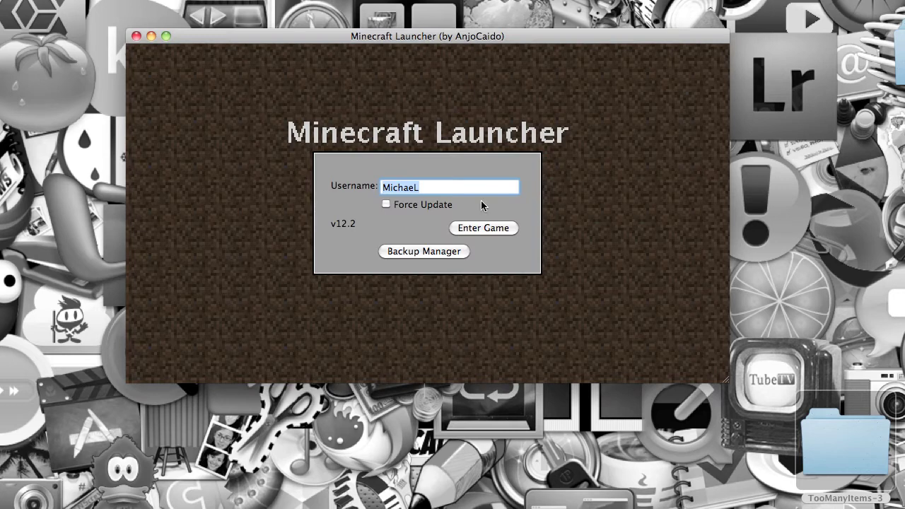
- Enter the game from the Minecraft Launcher and load the existing singleplayer world
left_click(482, 229)
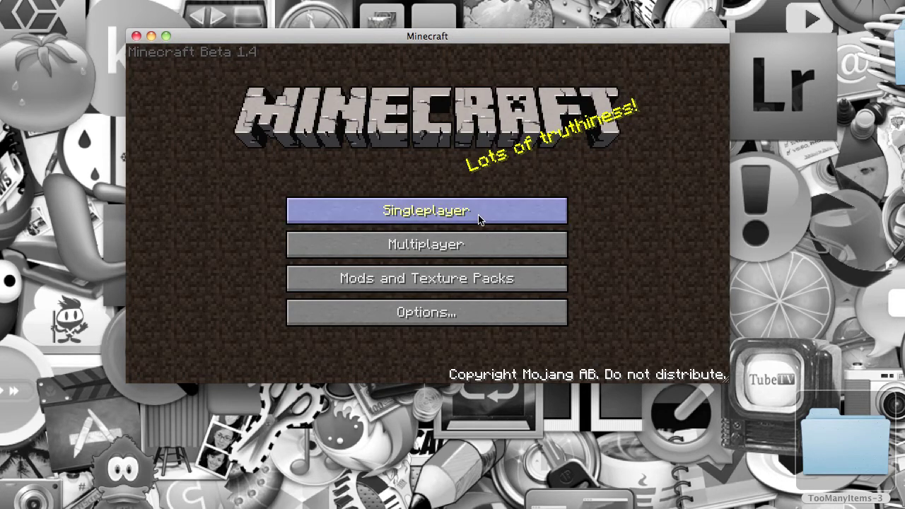
left_click(479, 212)
left_click(469, 200)
left_click(466, 198)
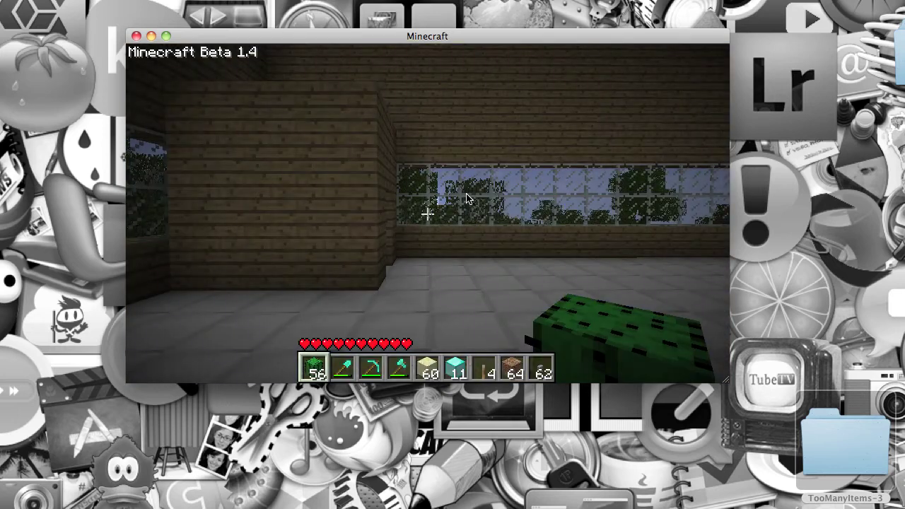
- Check the key assigned to the inventory in the game's control settings and return to the game
key("Escape")
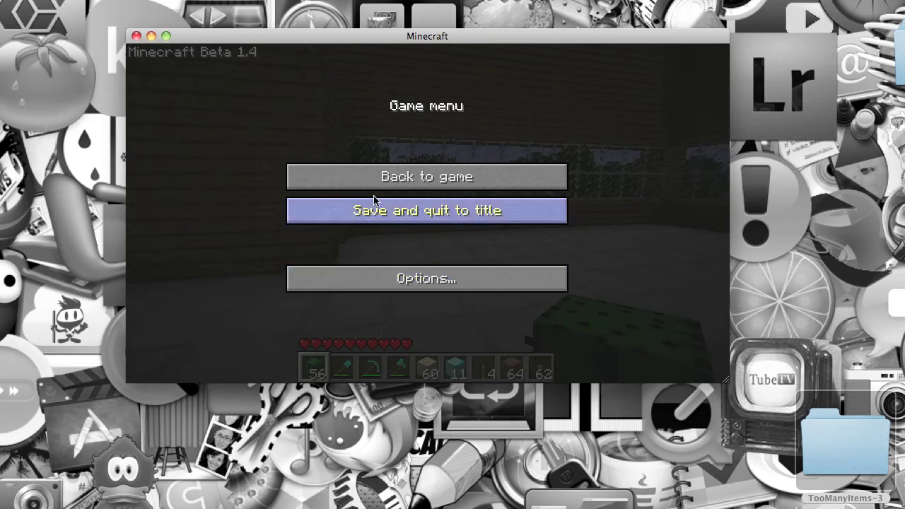
double_click(384, 289)
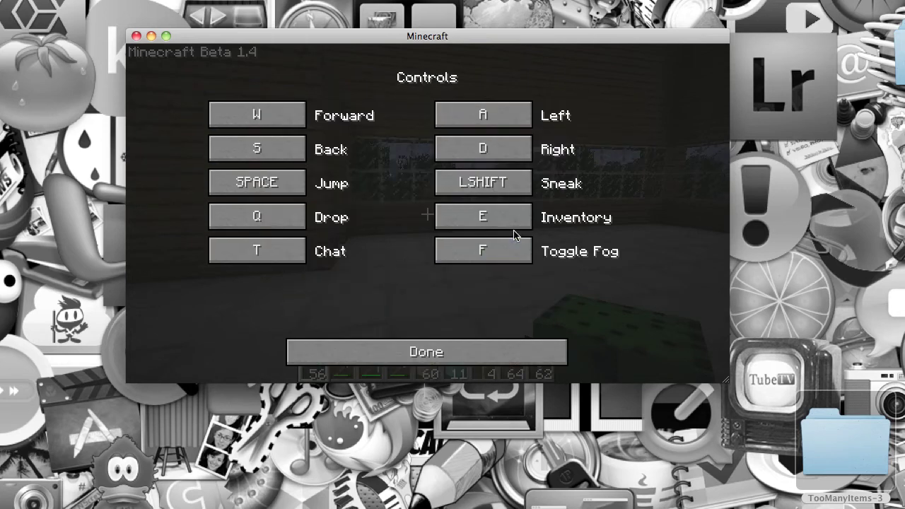
left_click(479, 346)
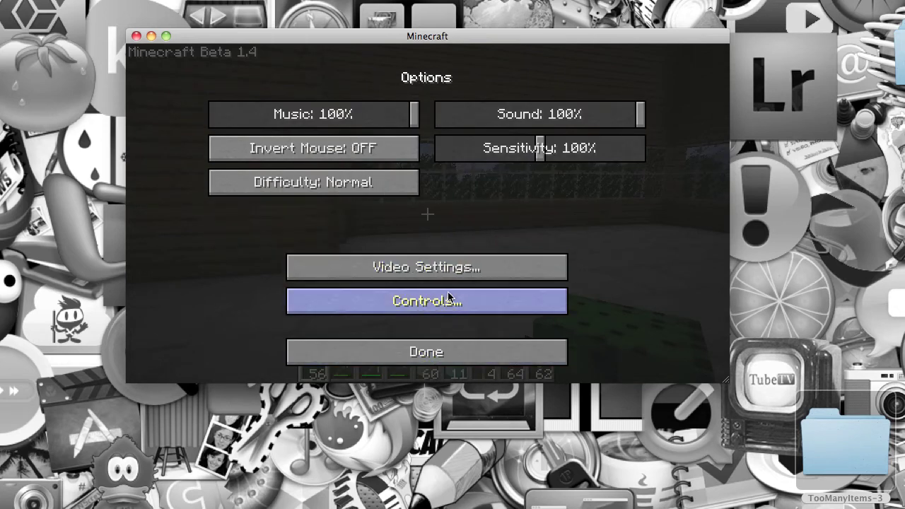
left_click(448, 300)
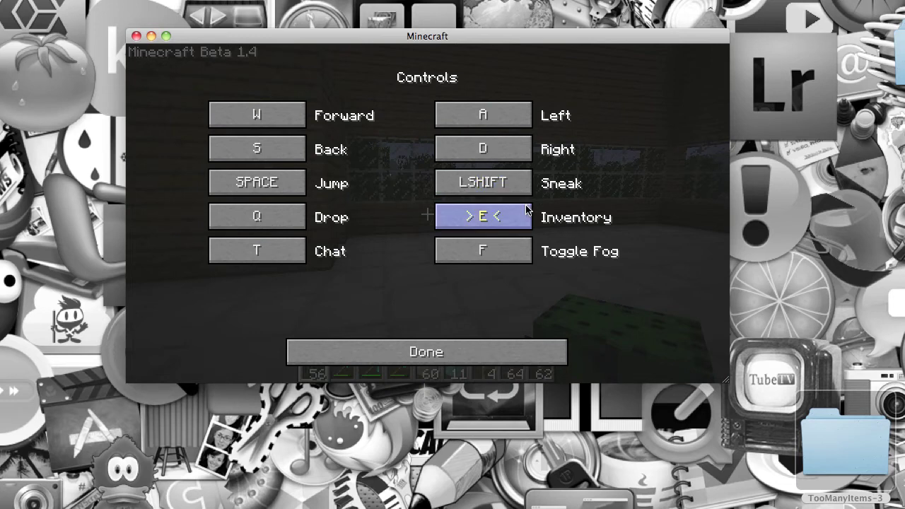
left_click(450, 346)
left_click(453, 347)
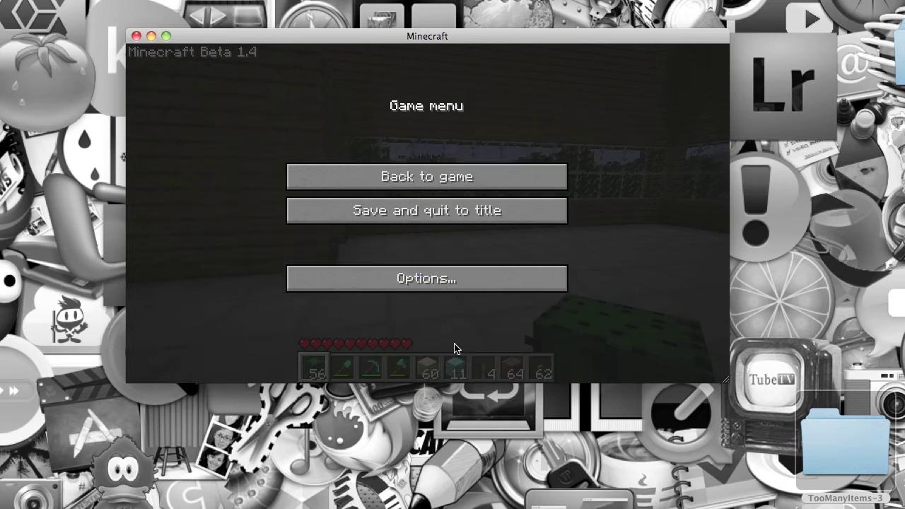
left_click(458, 182)
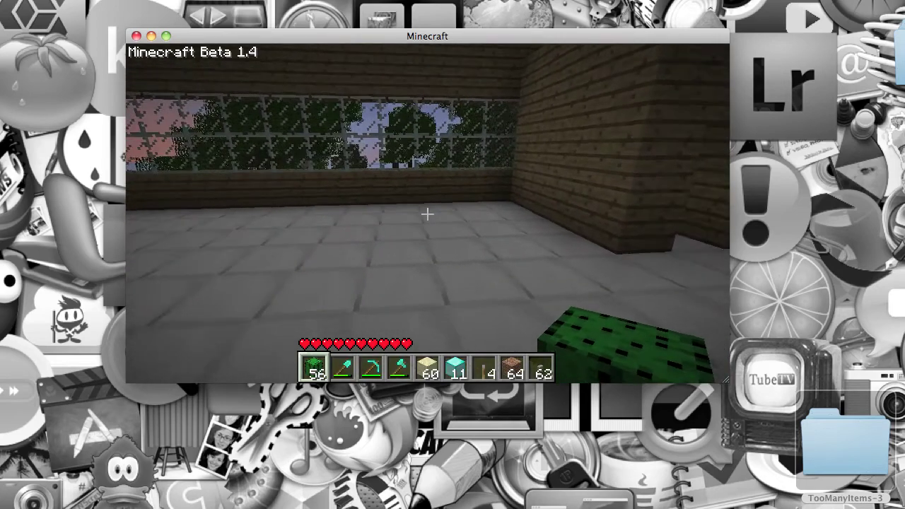
- Open the inventory and browse through all four pages of the TooManyItems item list
key("e")
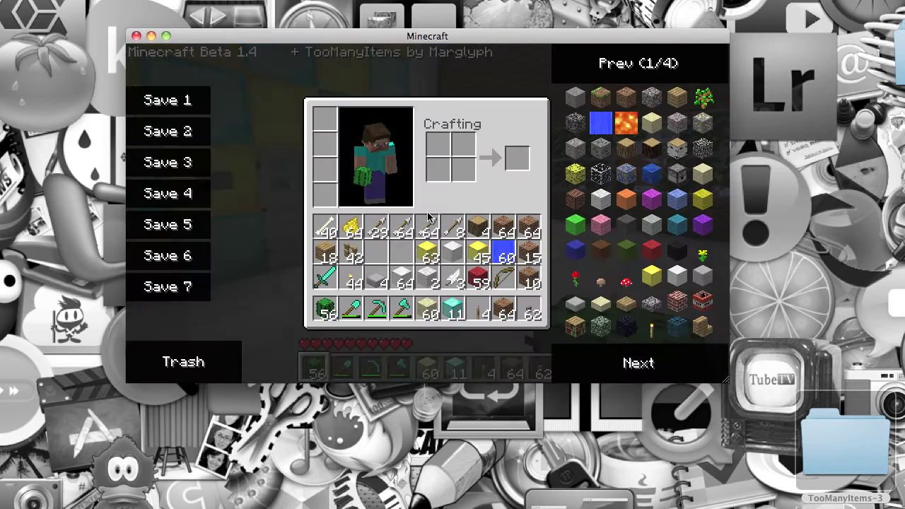
left_click(638, 76)
left_click(638, 77)
left_click(638, 76)
left_click(638, 77)
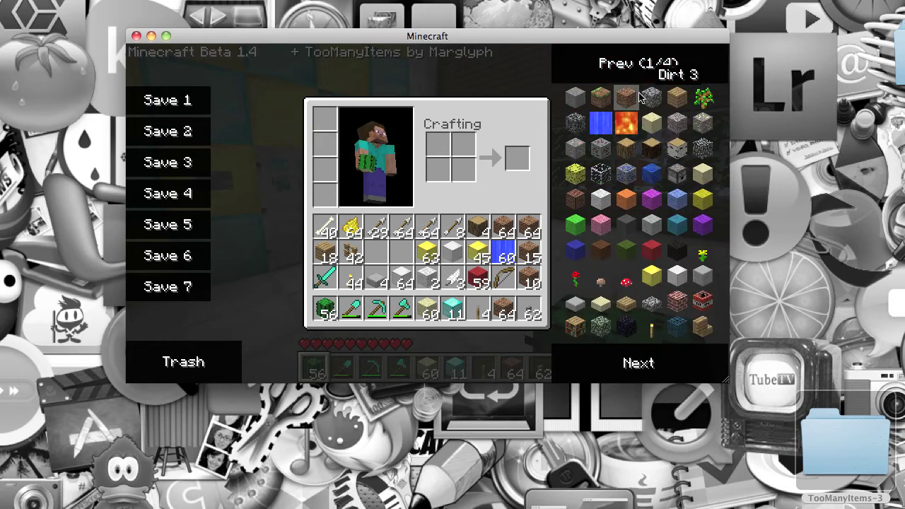
left_click(655, 368)
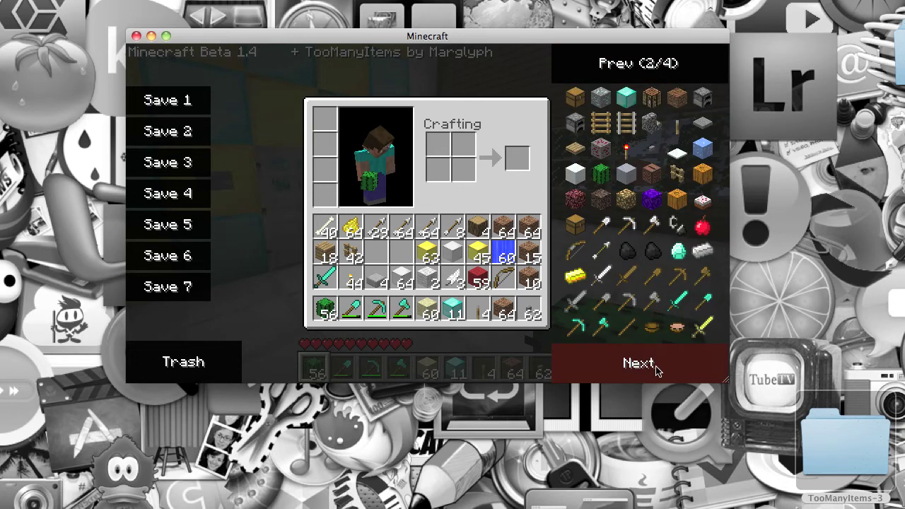
left_click(655, 368)
left_click(655, 368)
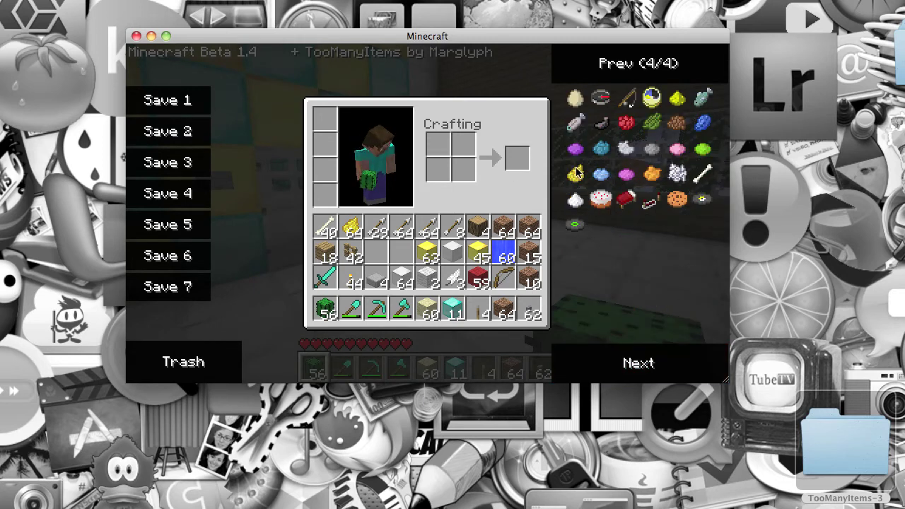
left_click(632, 366)
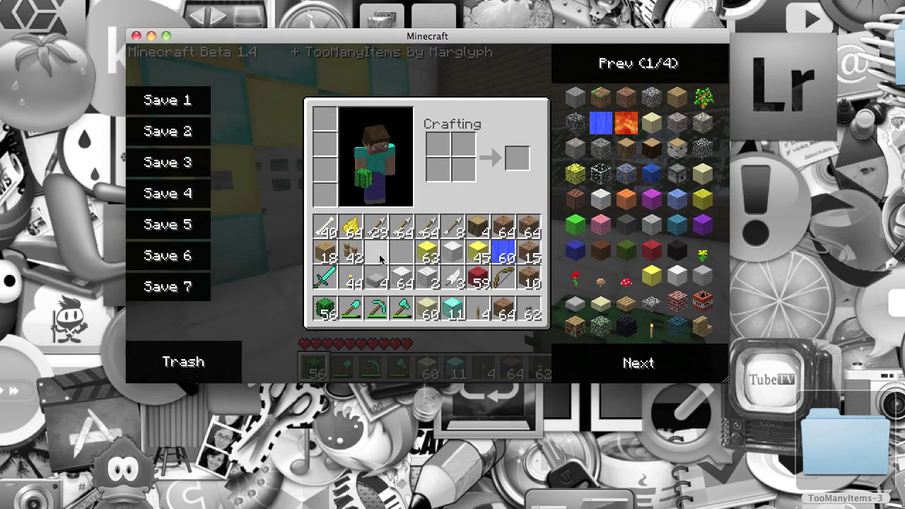
- Save the current inventory in TooManyItems slot 1 and try loading it back
left_click(198, 109)
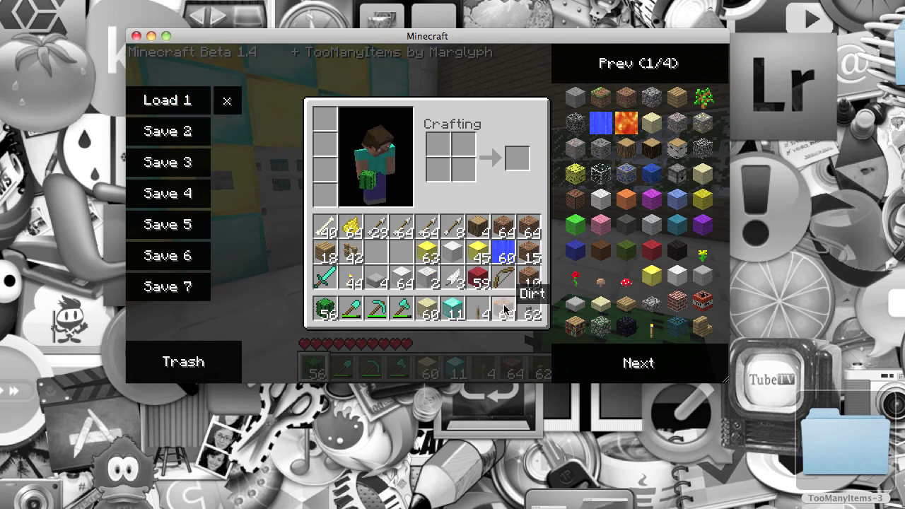
left_click(351, 279)
left_click(176, 101)
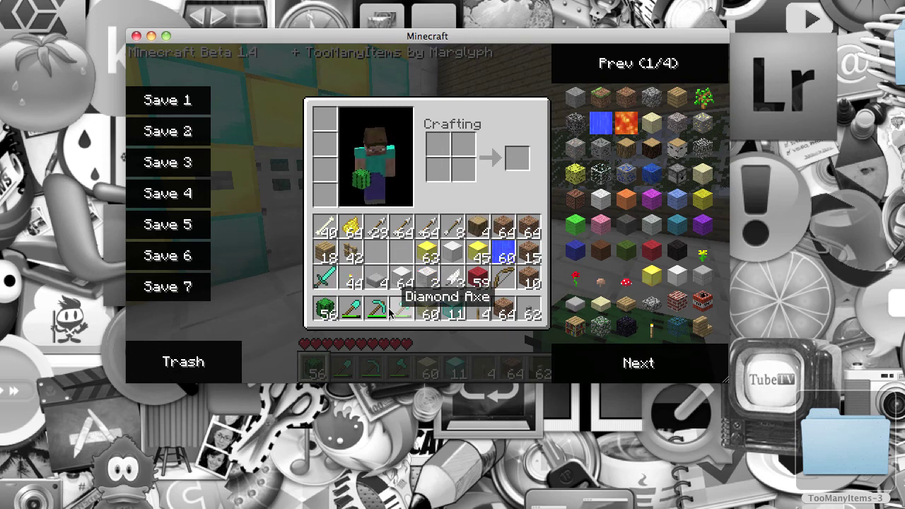
- Trash the feathers and the yellow dye stack, close the inventory and pause the game
left_click(452, 280)
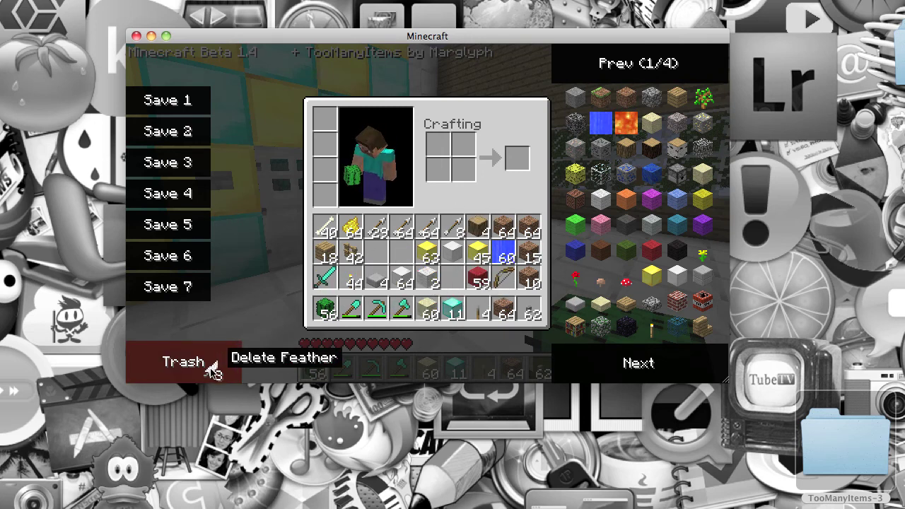
left_click(227, 359)
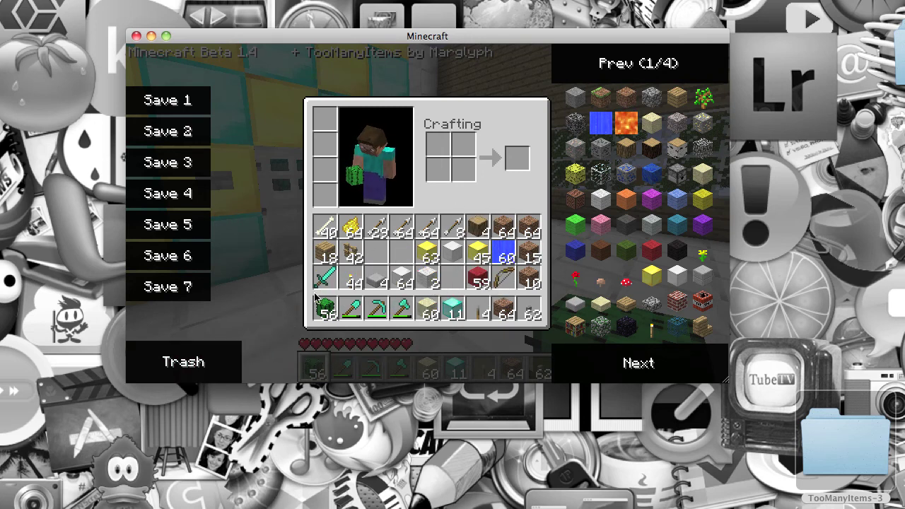
left_click(350, 287)
left_click(350, 280)
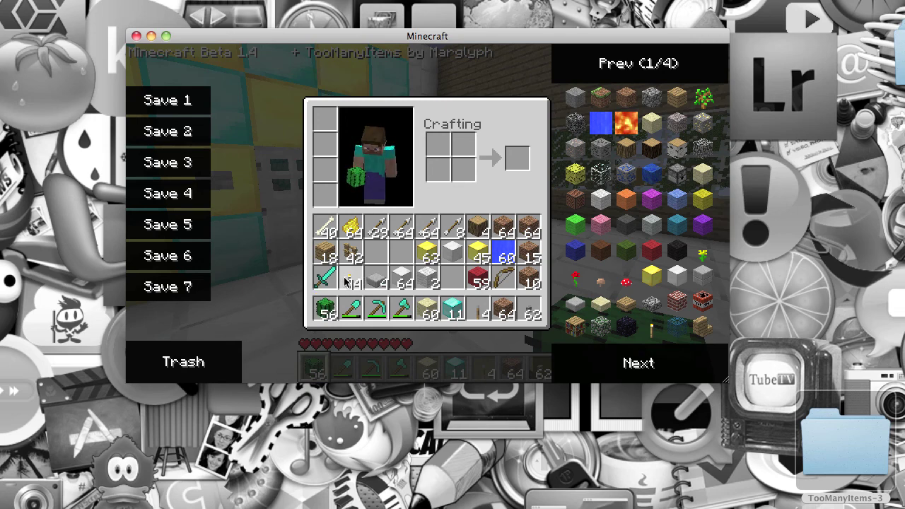
left_click(349, 227)
left_click(228, 361)
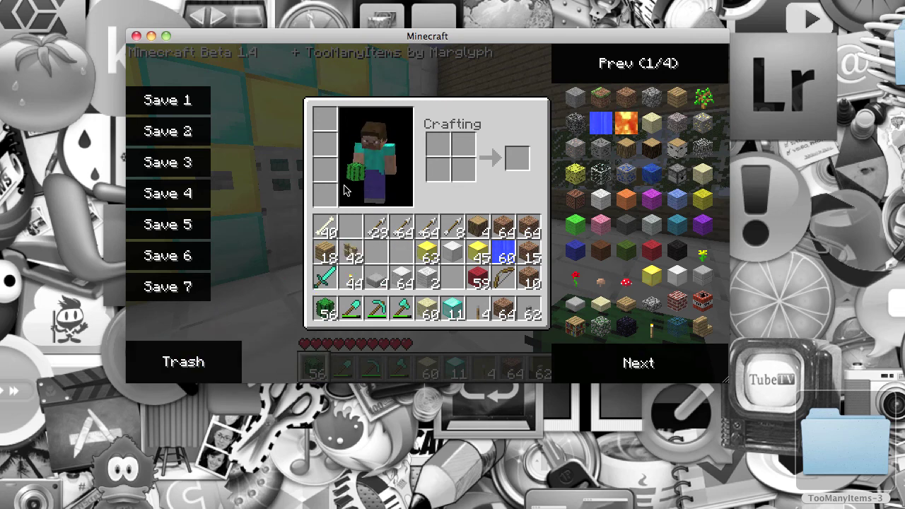
key("e")
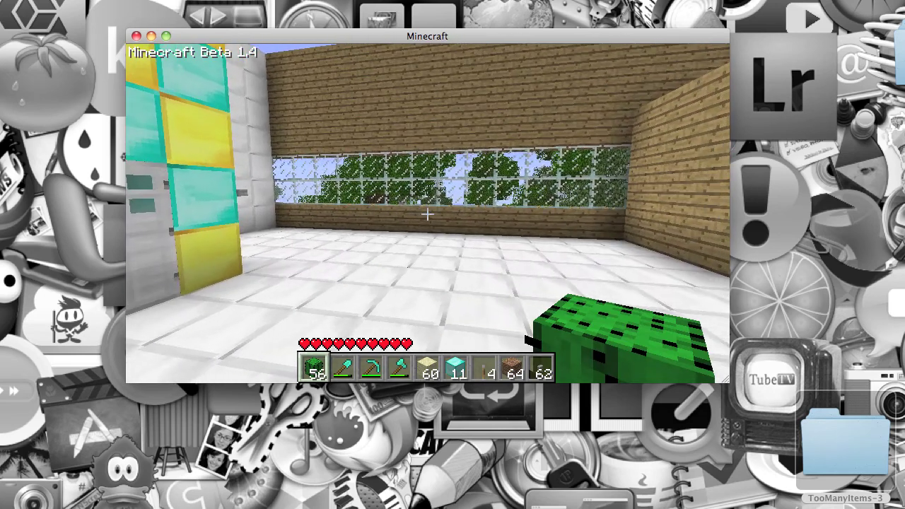
key("Escape")
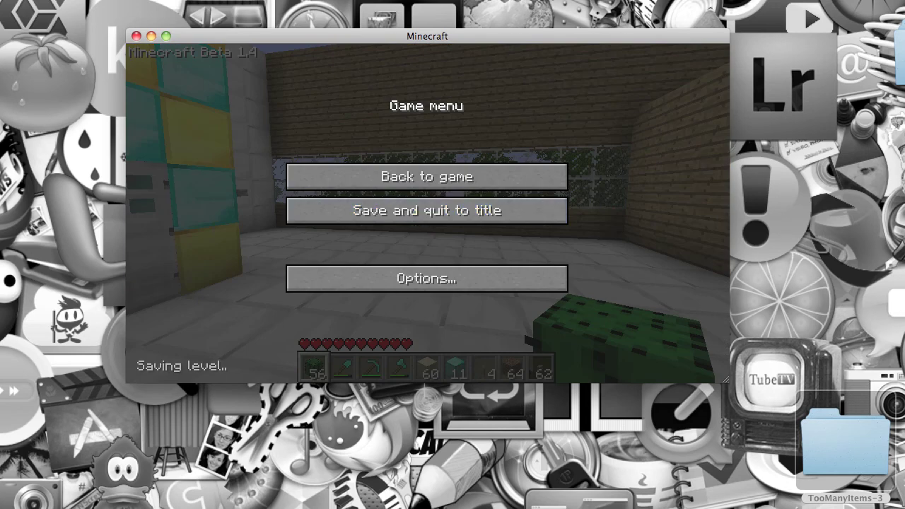